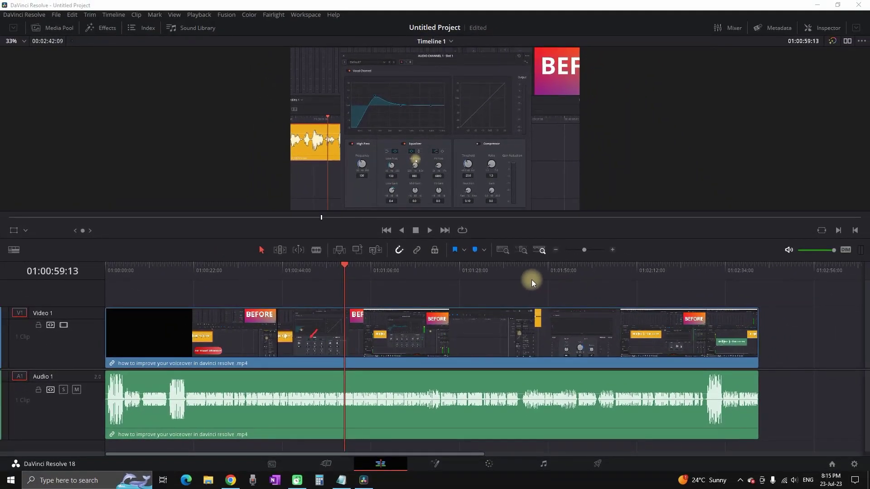
Step: Stop timeline playback, check Windows' active sound device at volume 18, and open Preferences
click(433, 232)
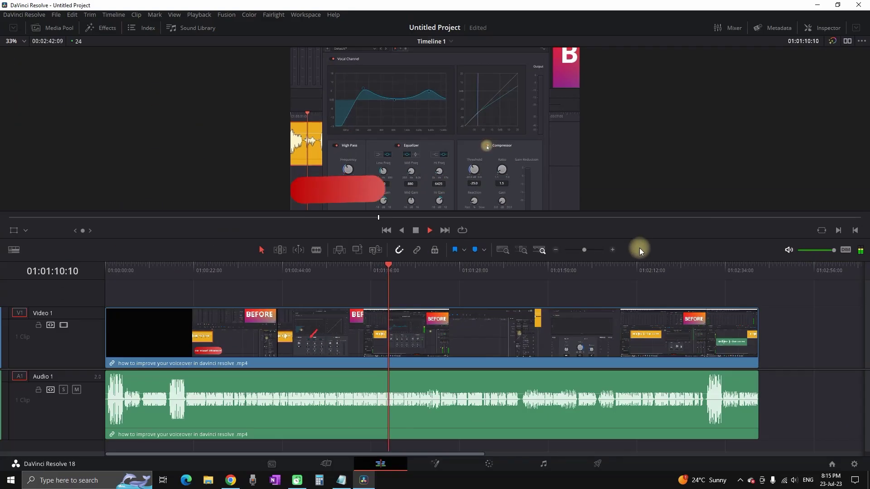
key(space)
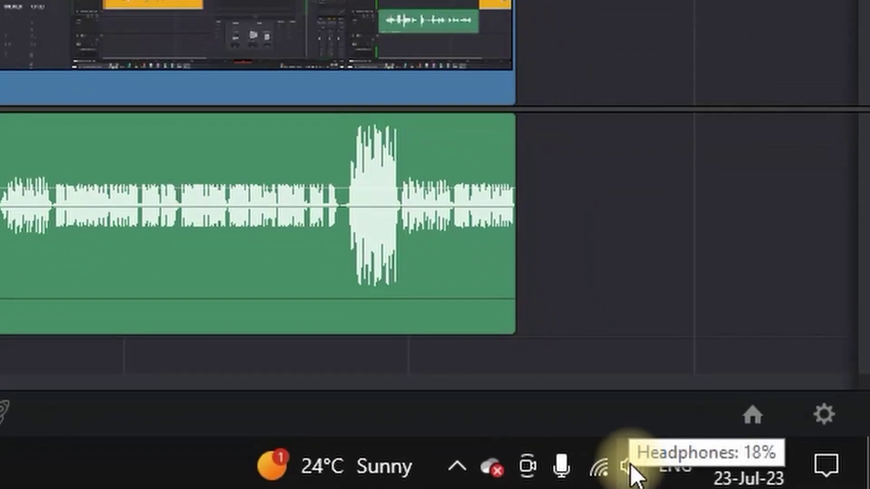
click(793, 480)
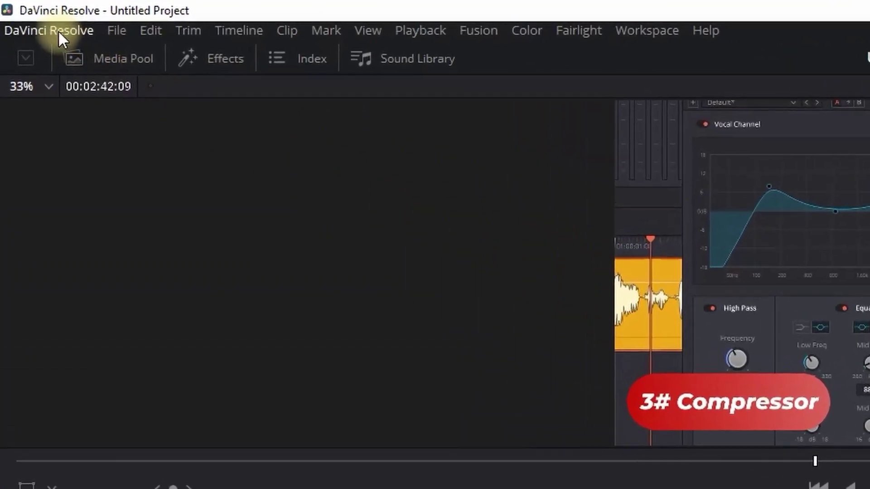
click(26, 15)
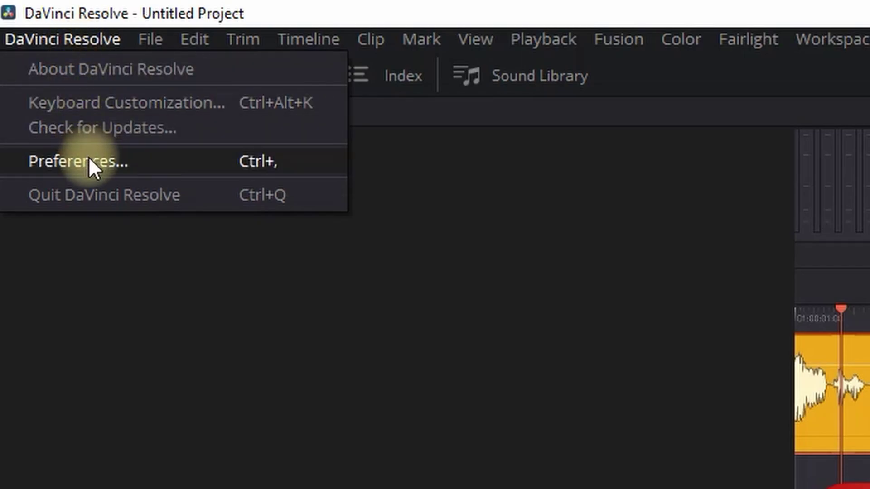
click(173, 165)
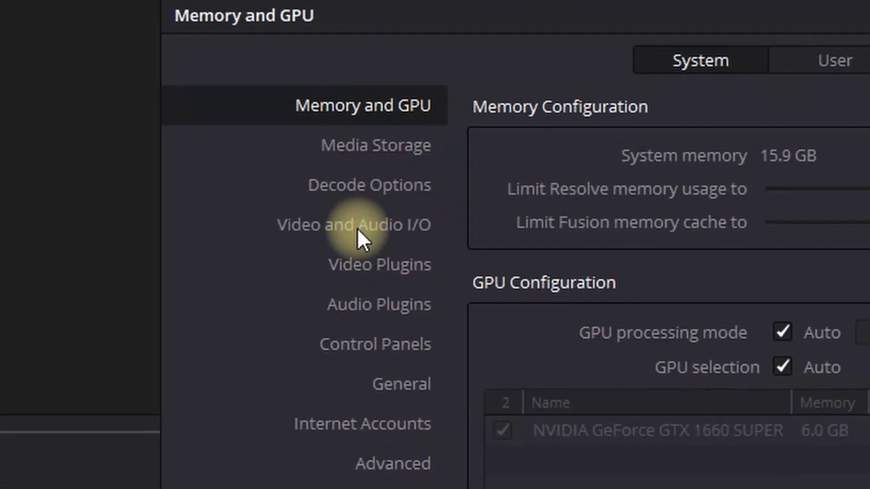
Step: Choose Headphones (Realtek(R) Audio) as the output device under Video and Audio I/O
click(357, 229)
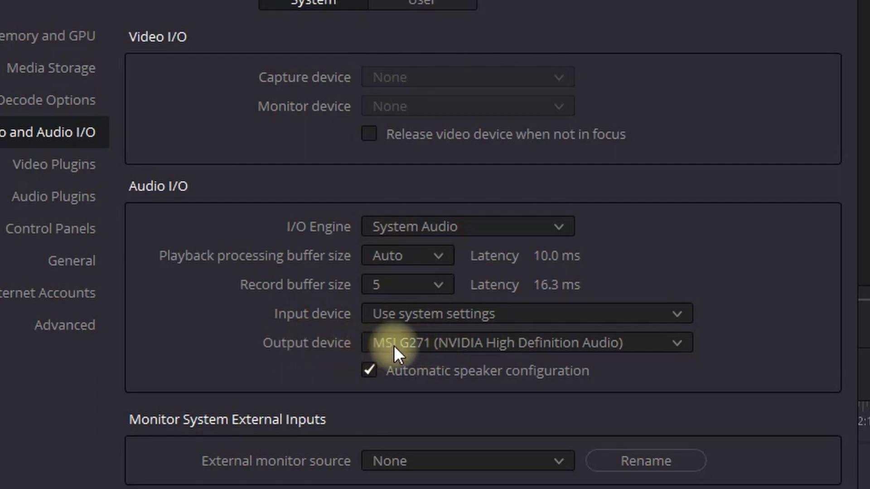
click(411, 346)
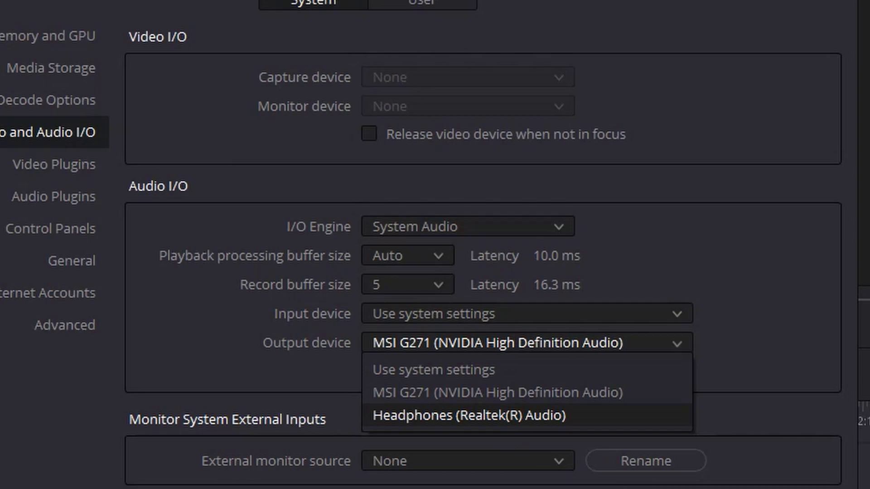
key(Escape)
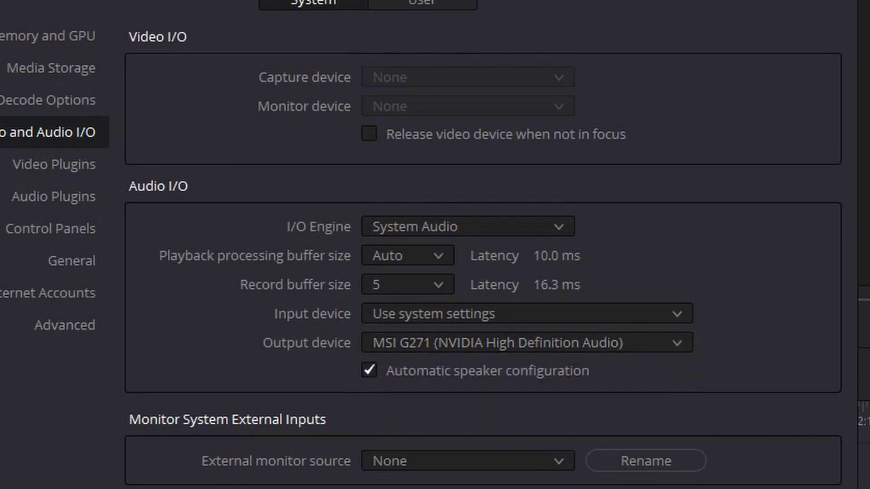
click(533, 341)
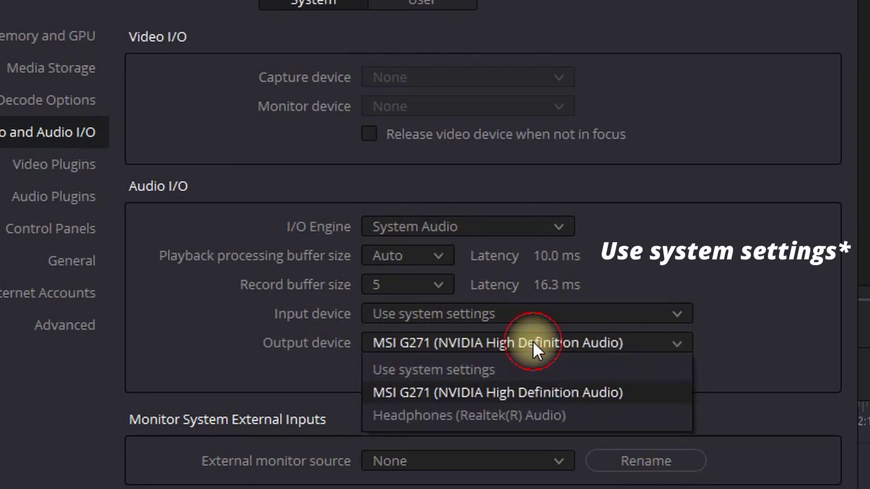
click(427, 413)
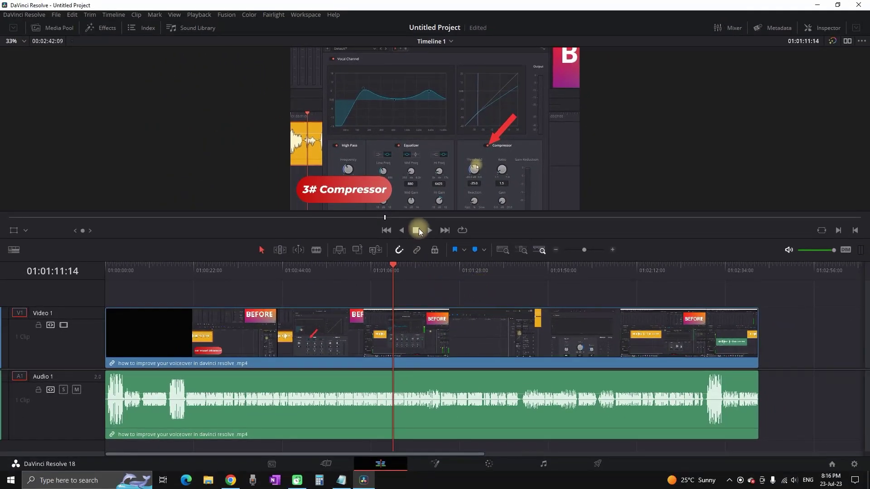
click(429, 230)
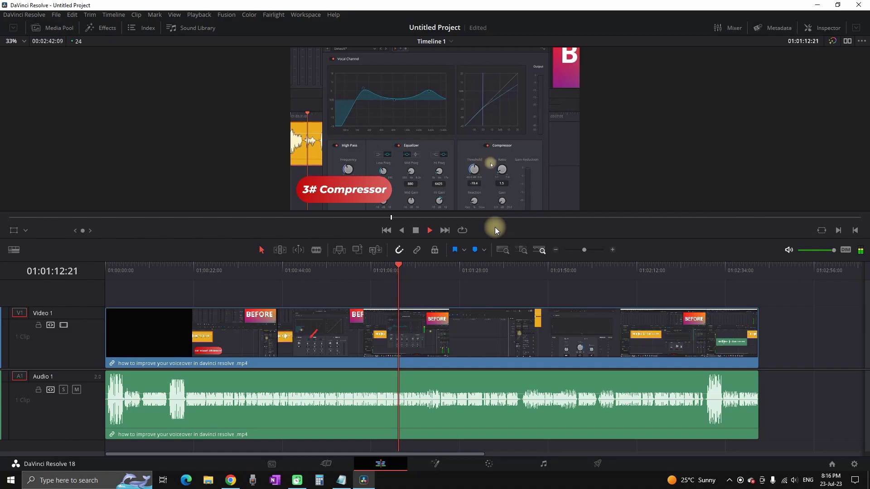
click(418, 231)
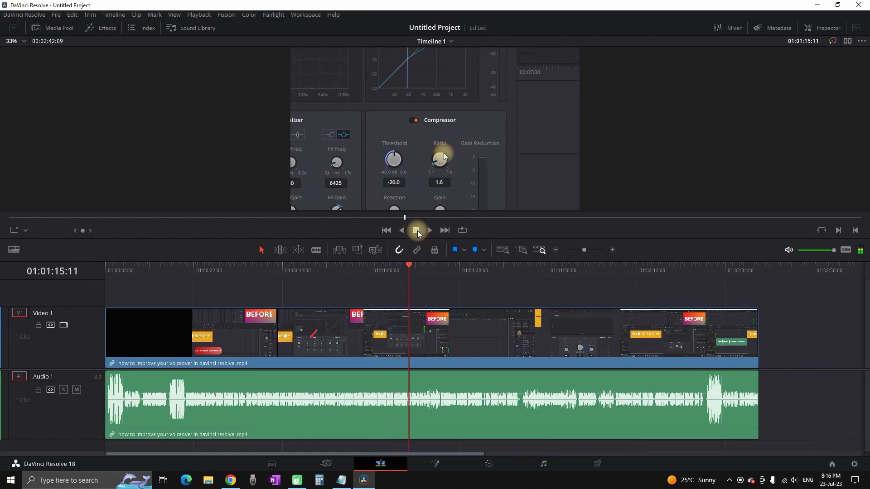